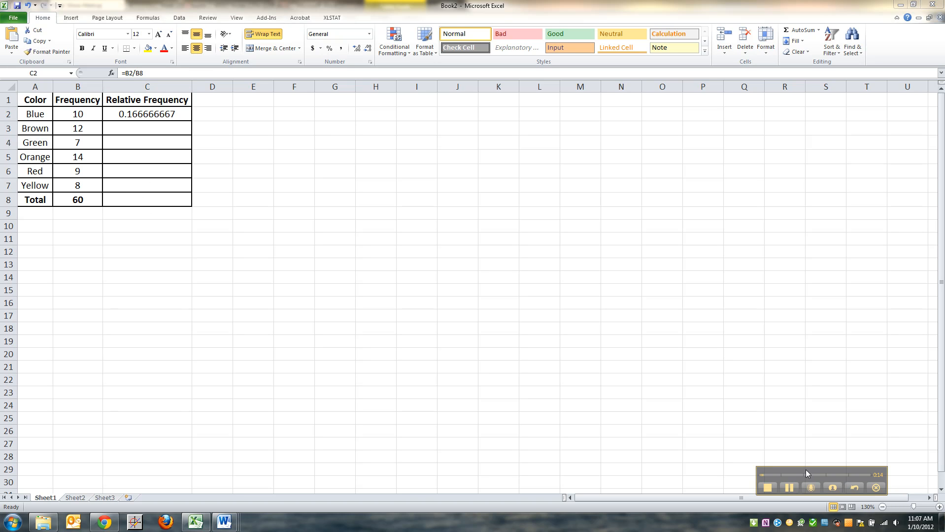
pyautogui.moveTo(806, 469); pyautogui.dragTo(732, 456)
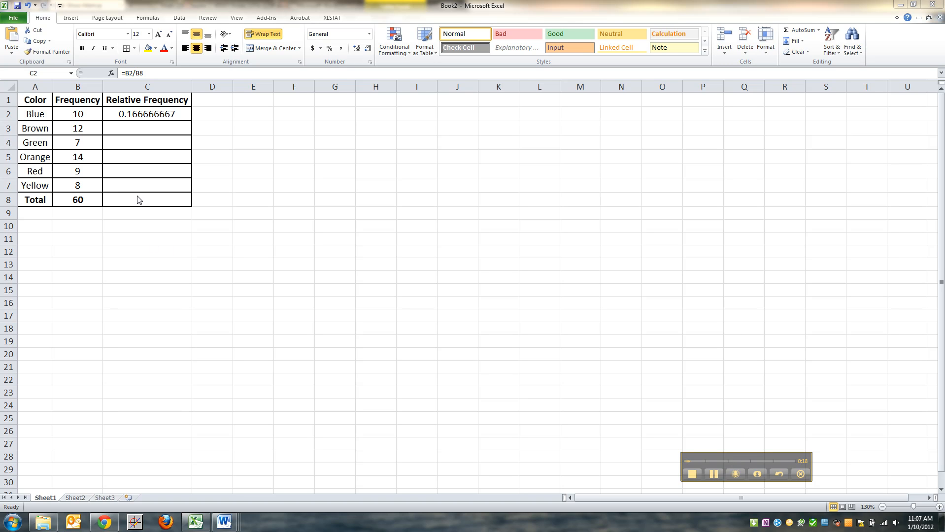
pyautogui.click(134, 112)
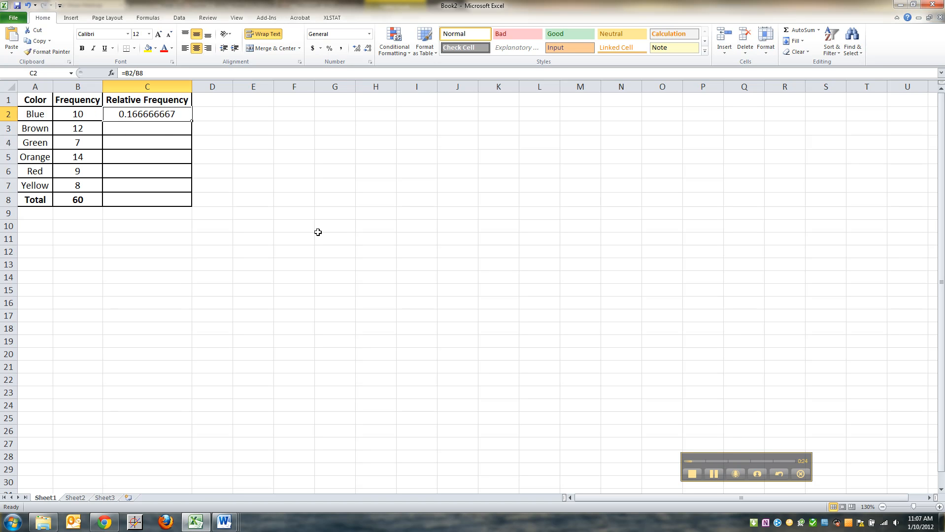
pyautogui.moveTo(783, 466); pyautogui.dragTo(890, 464)
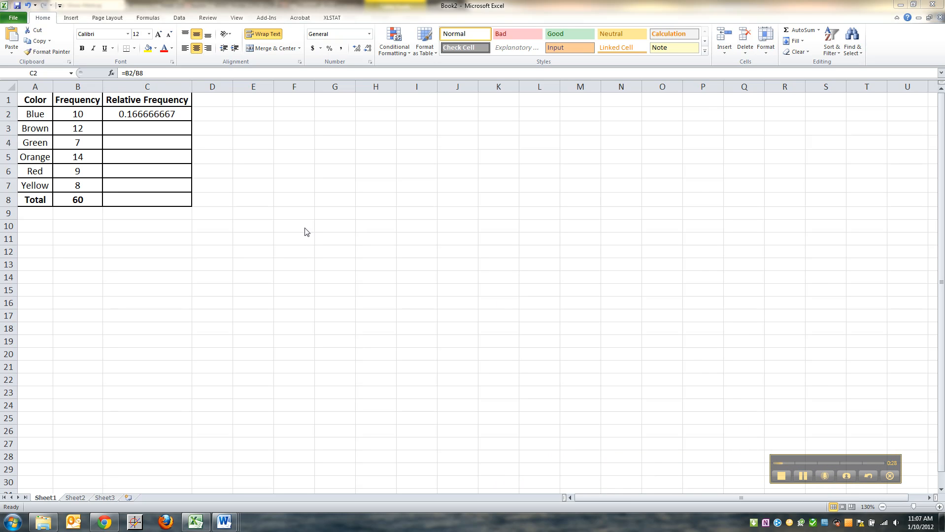
# - Inspect the relative frequency formula for Blue in C2 and the cells it references
pyautogui.click(143, 116)
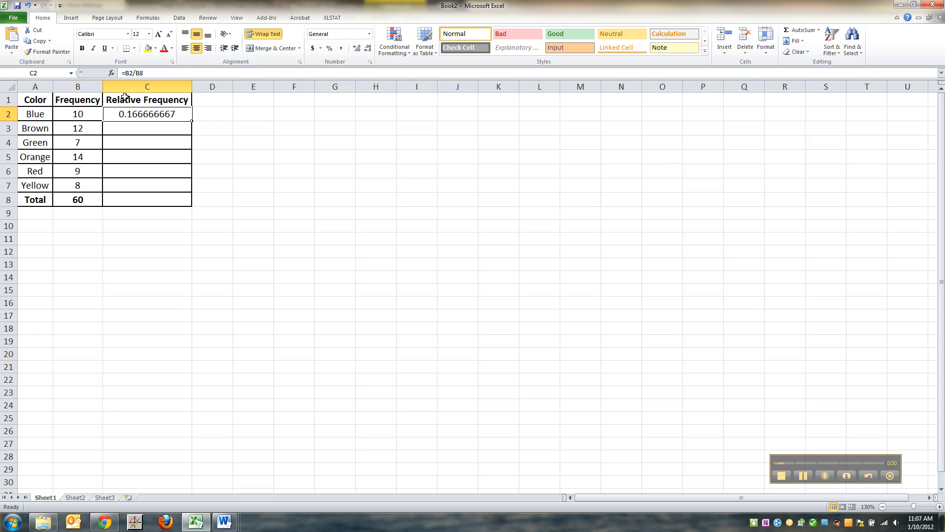
pyautogui.click(143, 73)
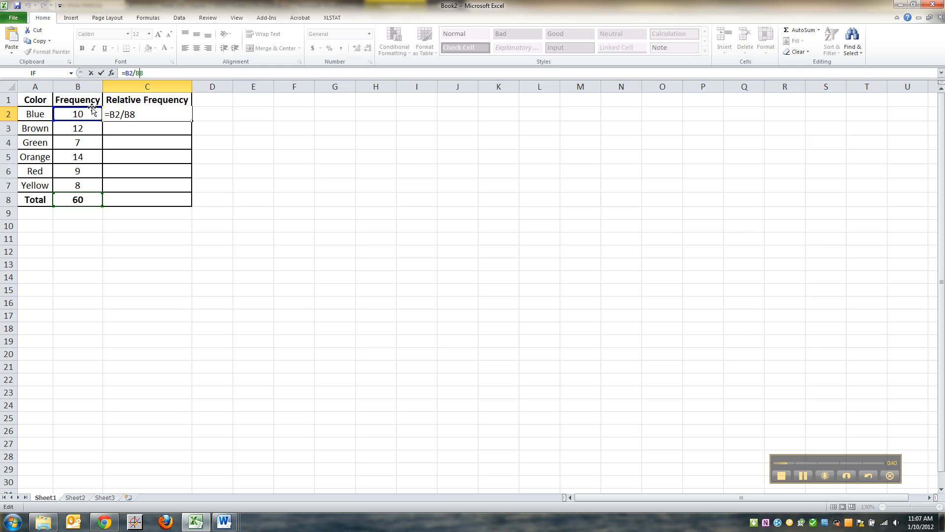
pyautogui.click(123, 74)
pyautogui.hotkey('ctrl', 'Return')
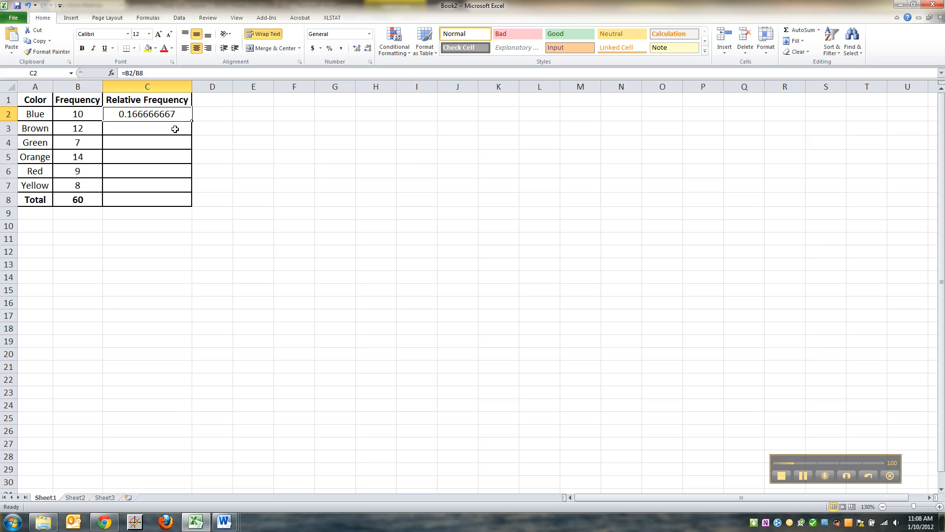
pyautogui.click(144, 74)
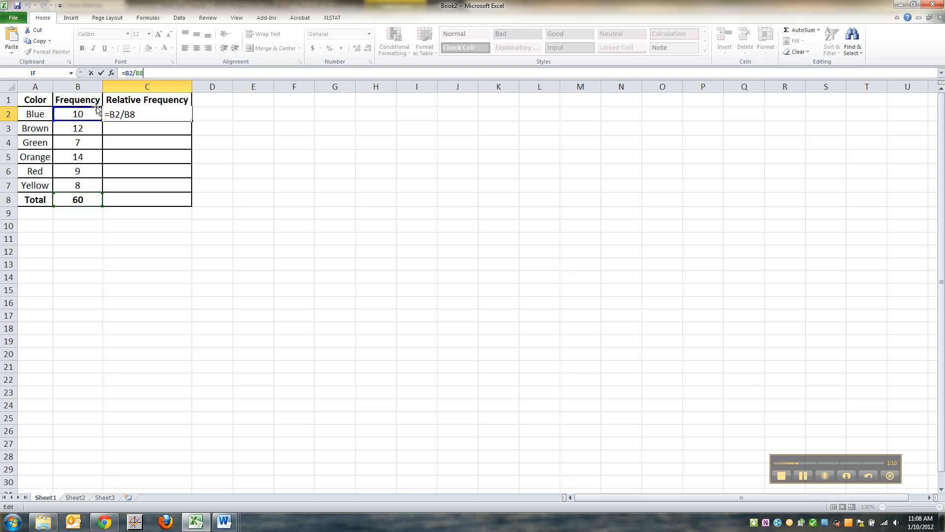
pyautogui.press('Return')
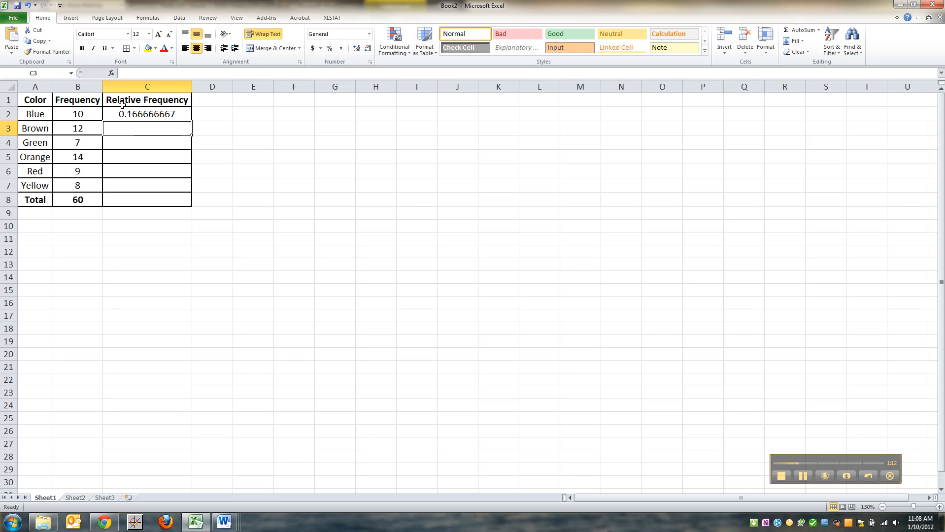
# - Fill the relative frequency formula from C2 down through the Yellow row in C7
pyautogui.click(173, 114)
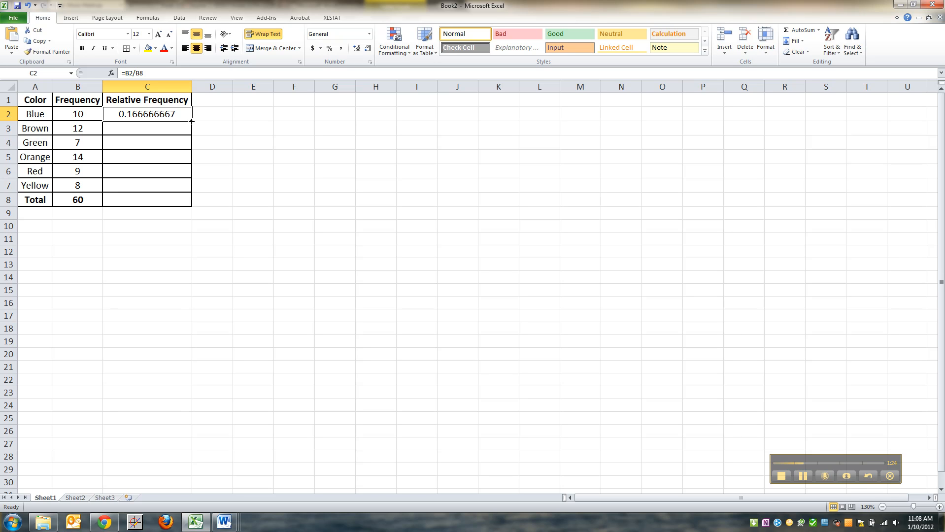
pyautogui.moveTo(192, 121); pyautogui.dragTo(193, 192)
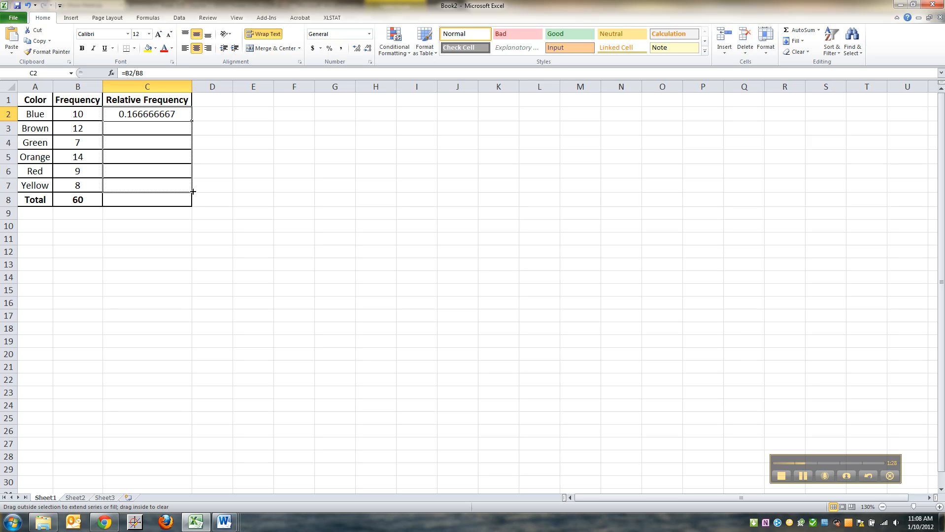
pyautogui.moveTo(193, 191); pyautogui.dragTo(194, 193)
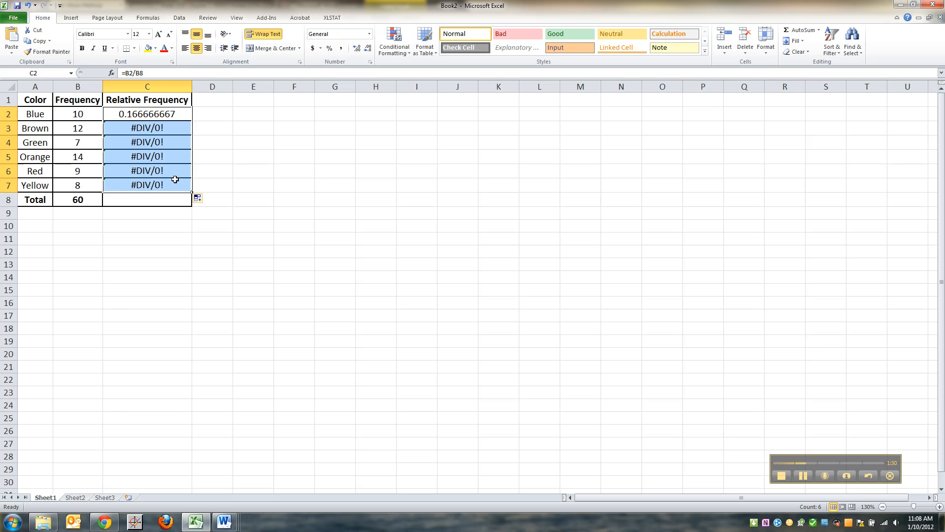
# - Examine the filled formulas in C3 to C7 against C2, checking which cells each one divides by
pyautogui.click(166, 129)
pyautogui.click(166, 143)
pyautogui.click(166, 157)
pyautogui.click(164, 172)
pyautogui.click(165, 186)
pyautogui.click(167, 129)
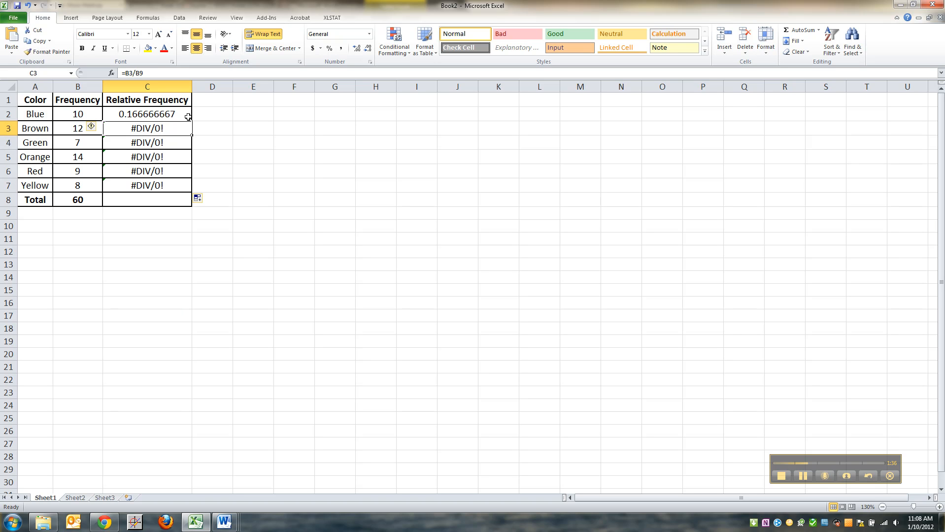
pyautogui.click(156, 114)
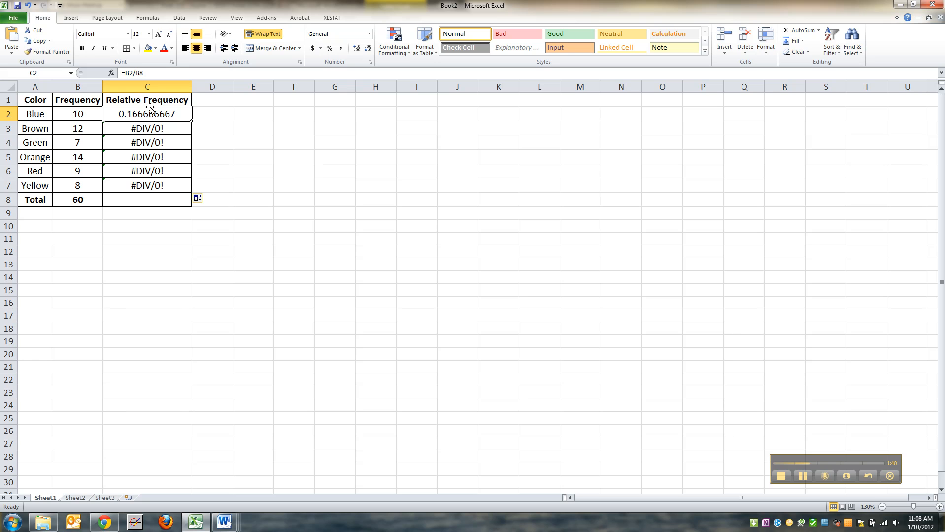
pyautogui.click(167, 130)
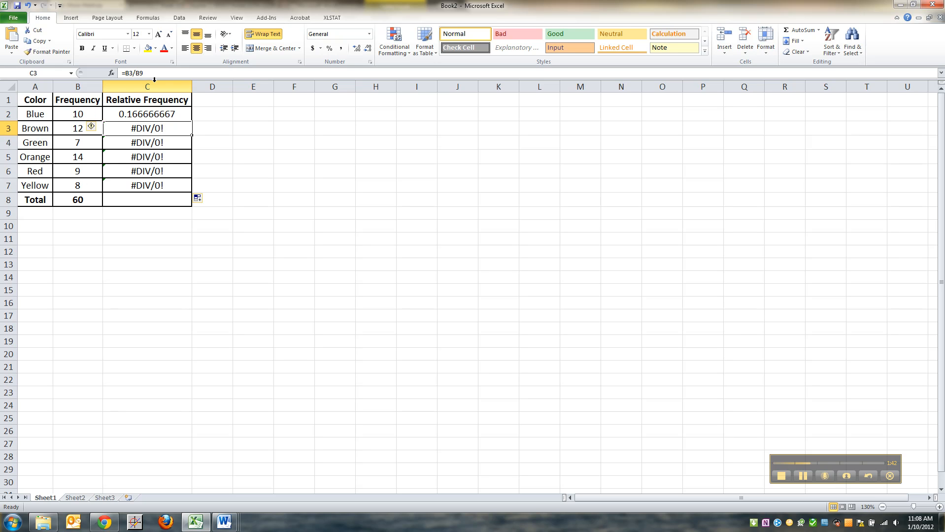
pyautogui.press('F2')
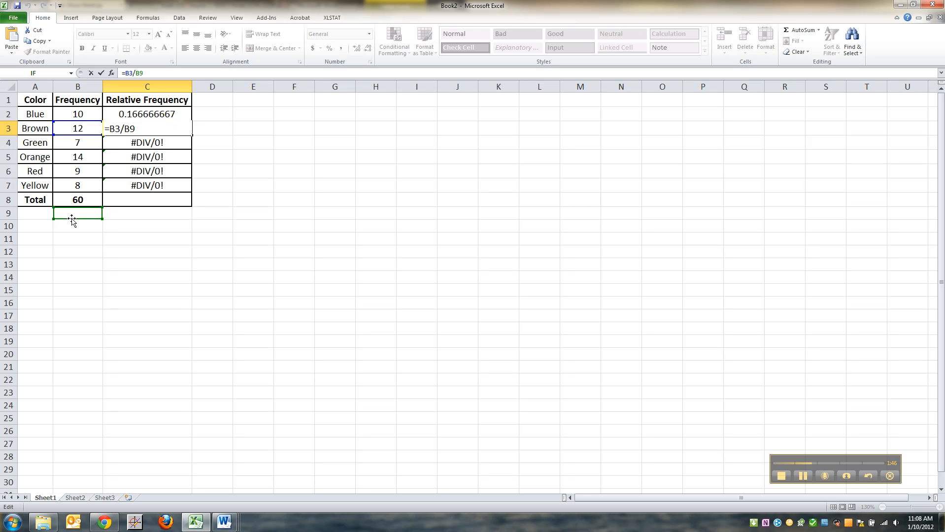
pyautogui.click(125, 142)
pyautogui.click(155, 73)
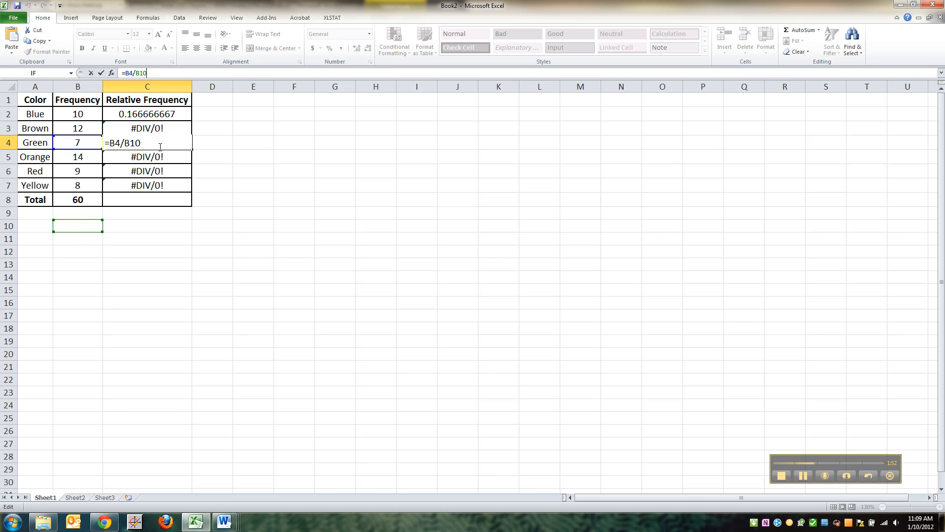
pyautogui.press('Return')
pyautogui.click(146, 127)
# - Make the divisor absolute in C2 so the formula reads =B2/$B$8, and fill it down through C7
pyautogui.click(144, 114)
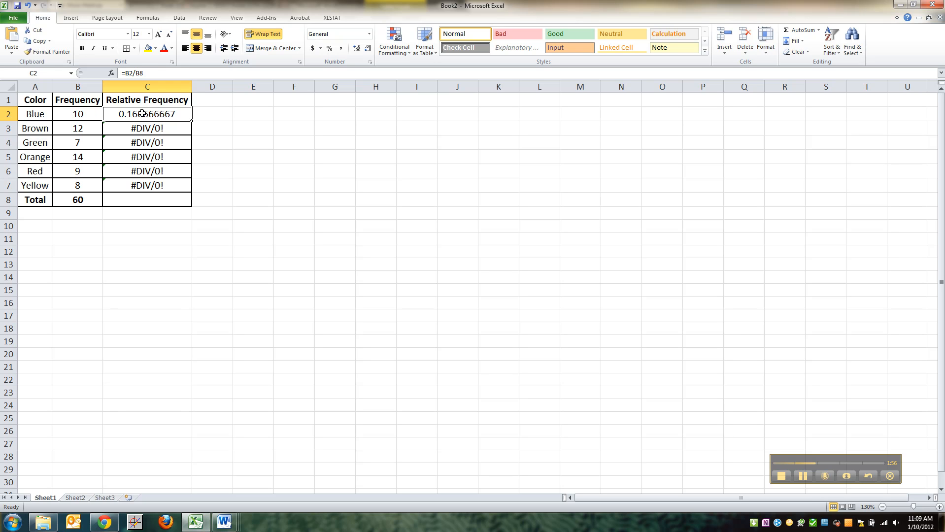
pyautogui.click(154, 75)
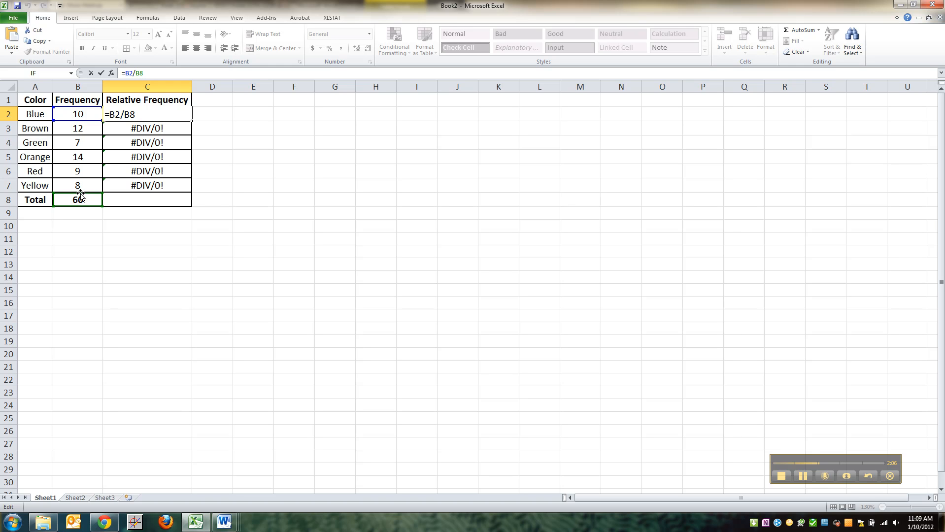
pyautogui.click(142, 74)
pyautogui.press('F4')
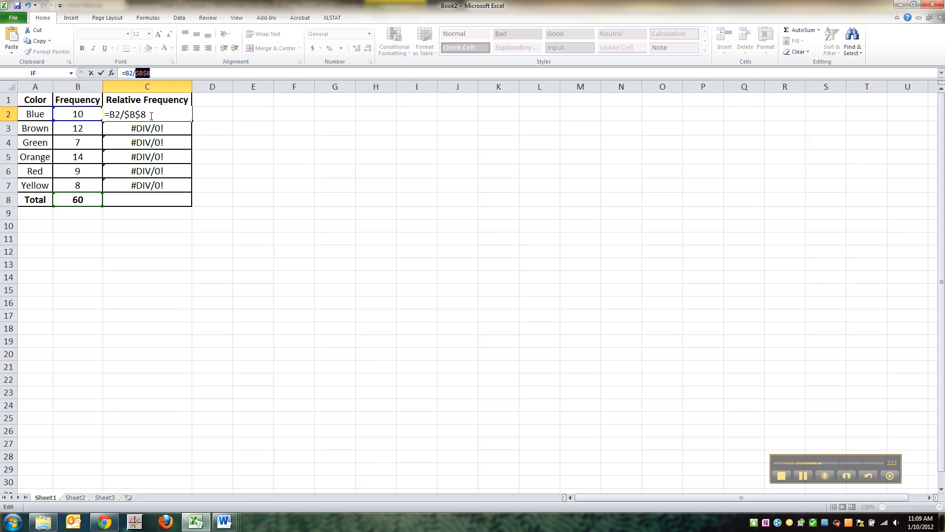
pyautogui.click(178, 74)
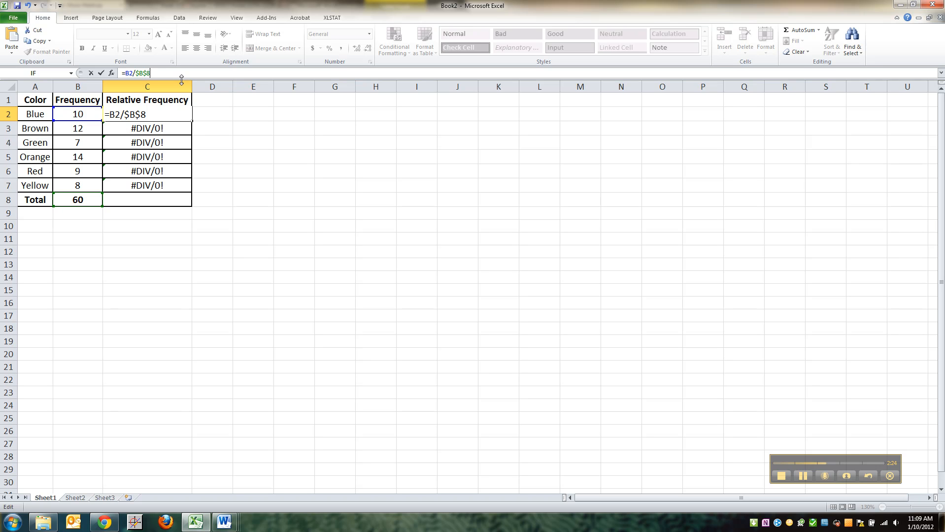
pyautogui.hotkey('ctrl', 'Return')
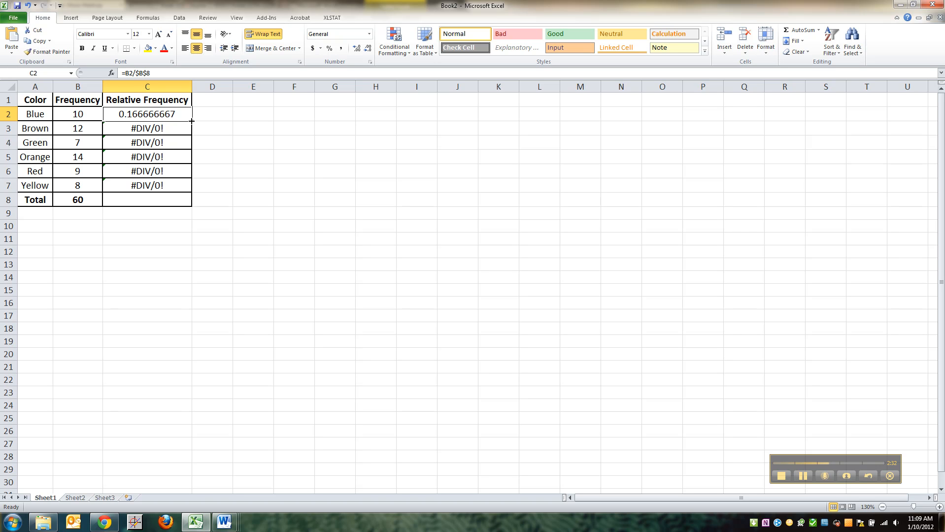
pyautogui.moveTo(192, 121); pyautogui.dragTo(195, 189)
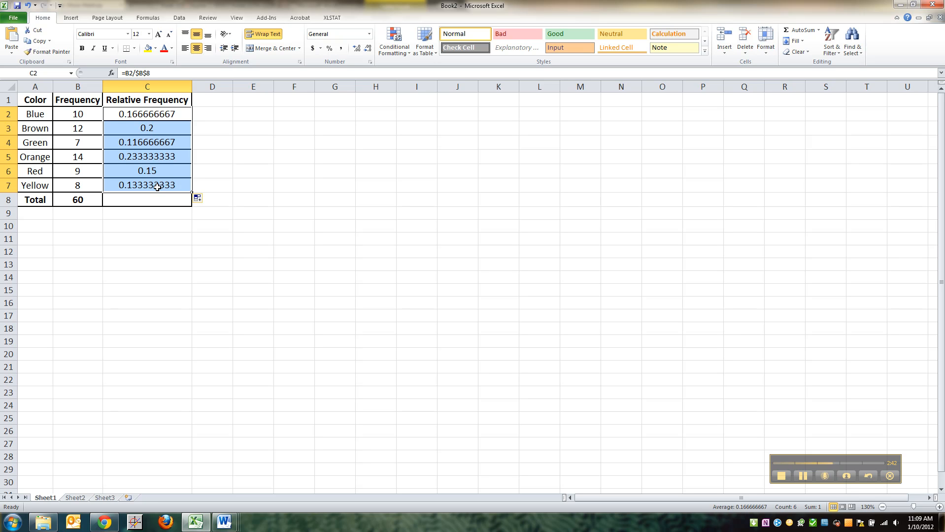
# - Check the relative frequency formulas in C2 to C7, including those for Green and Yellow
pyautogui.moveTo(158, 114); pyautogui.dragTo(159, 183)
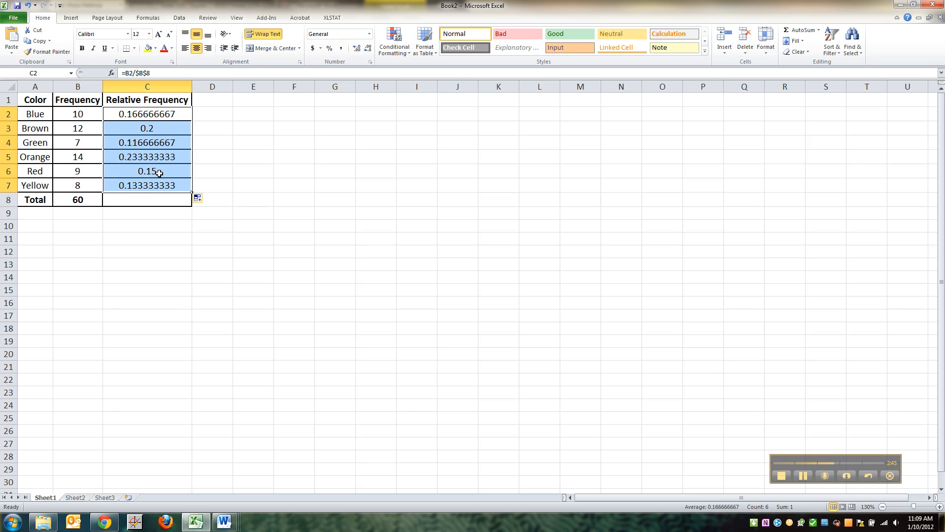
pyautogui.click(163, 114)
pyautogui.moveTo(150, 185); pyautogui.dragTo(148, 115)
pyautogui.click(142, 145)
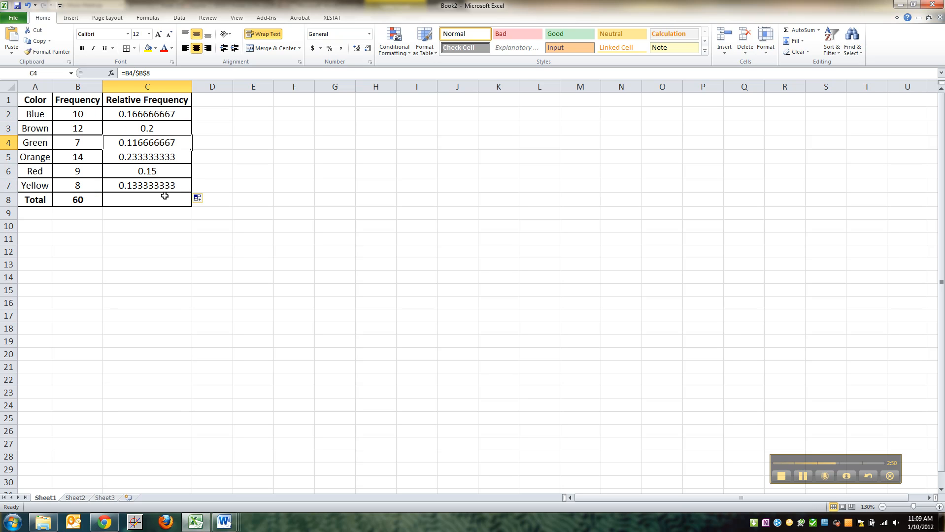
pyautogui.click(159, 184)
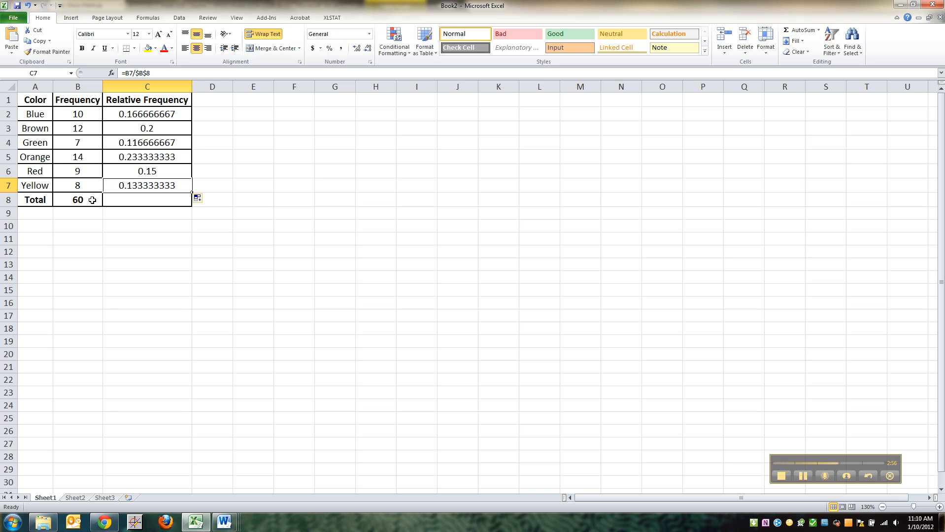
# - Copy the Total formula from the Frequency column in B8 across to the Relative Frequency column in C8
pyautogui.click(137, 200)
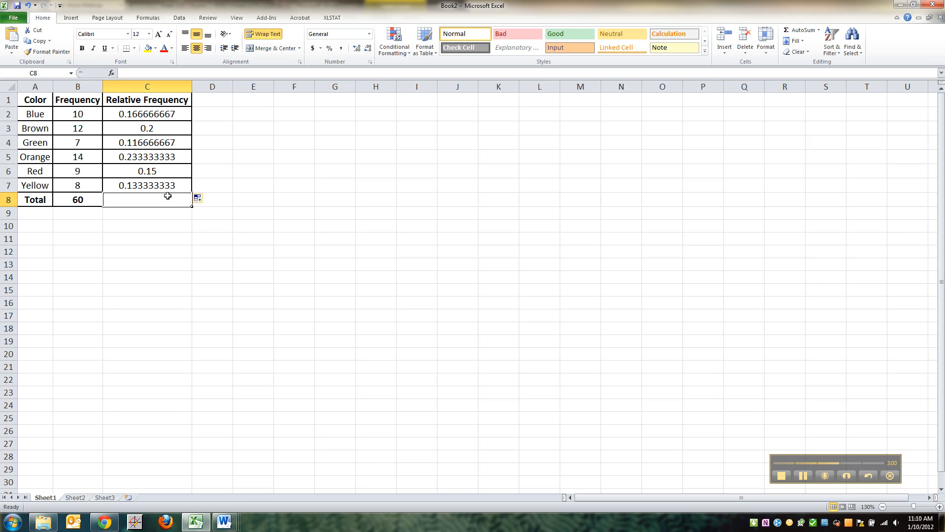
pyautogui.click(74, 202)
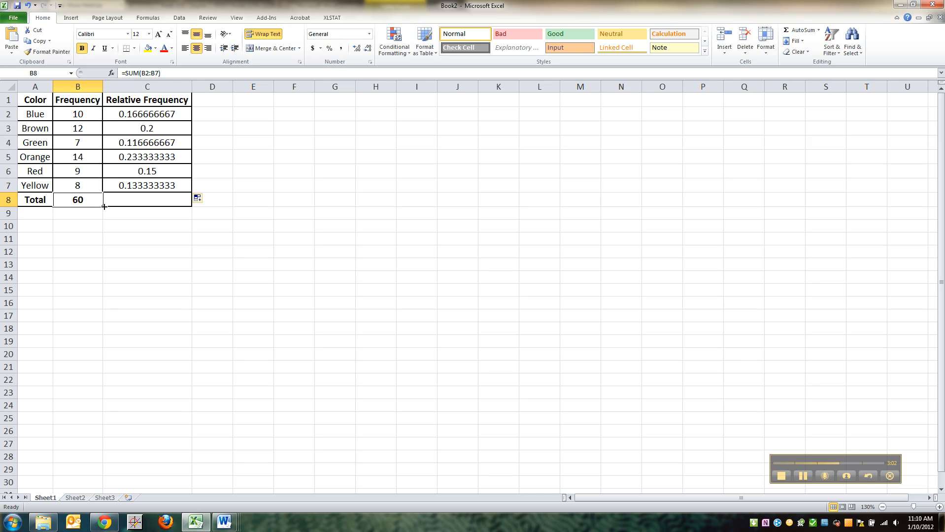
pyautogui.moveTo(103, 207); pyautogui.dragTo(190, 206)
pyautogui.click(183, 203)
# - Compare the SUM formulas in B8 and C8 and the ranges they add up
pyautogui.click(205, 74)
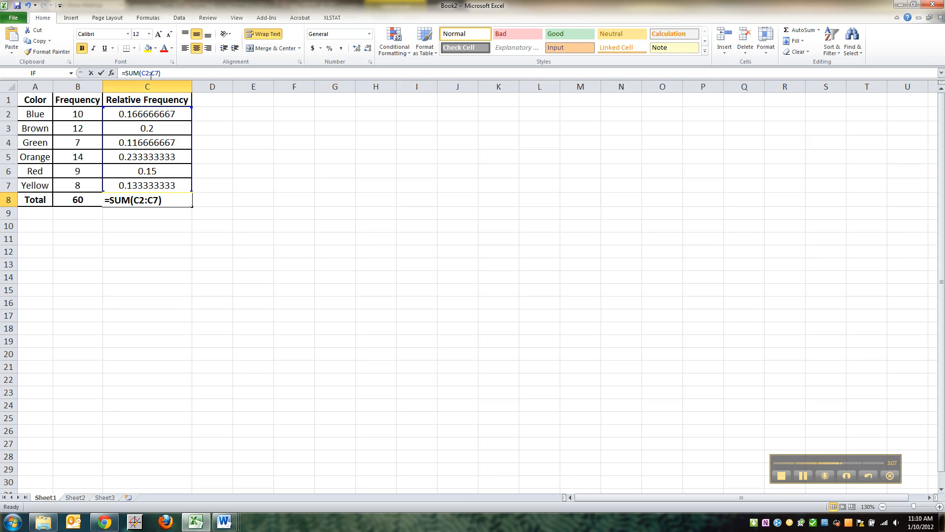
pyautogui.press('Return')
pyautogui.click(78, 199)
pyautogui.click(149, 73)
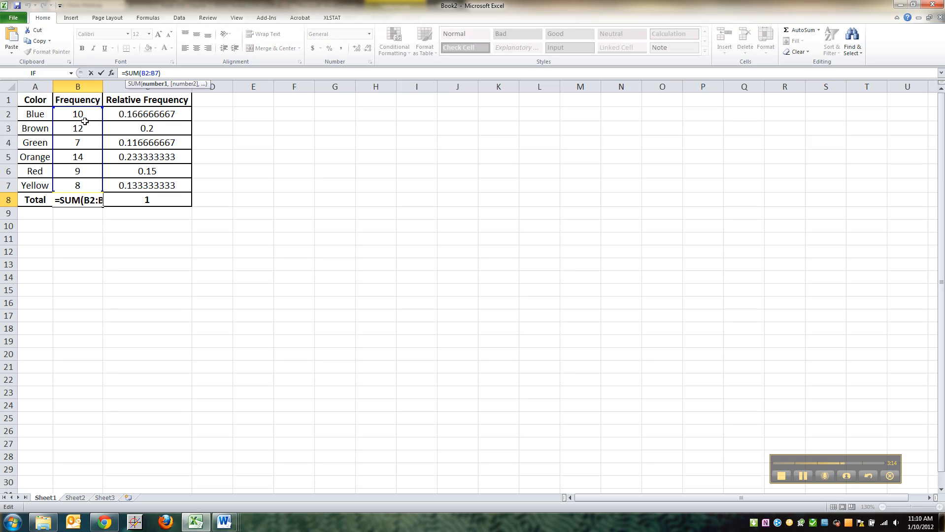
pyautogui.press('Return')
pyautogui.click(107, 203)
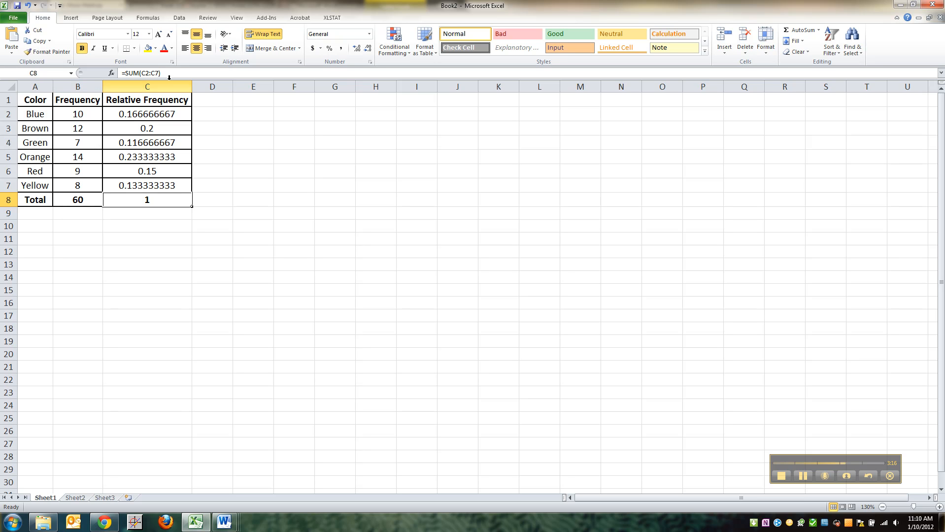
pyautogui.click(151, 73)
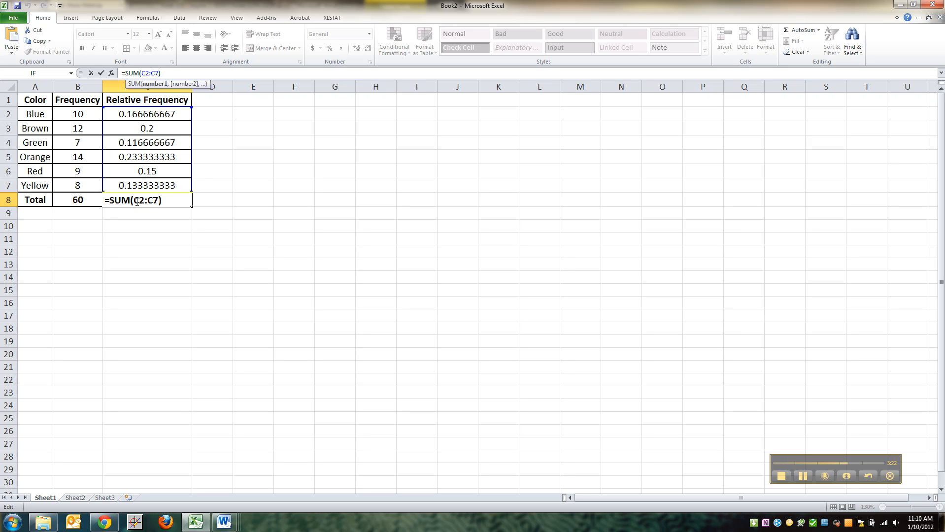
pyautogui.press('Return')
# - Clear the relative frequency total in C8 and re-enter it with AutoSum
pyautogui.click(156, 200)
pyautogui.press('Delete')
pyautogui.click(787, 30)
pyautogui.press('Return')
pyautogui.click(257, 262)
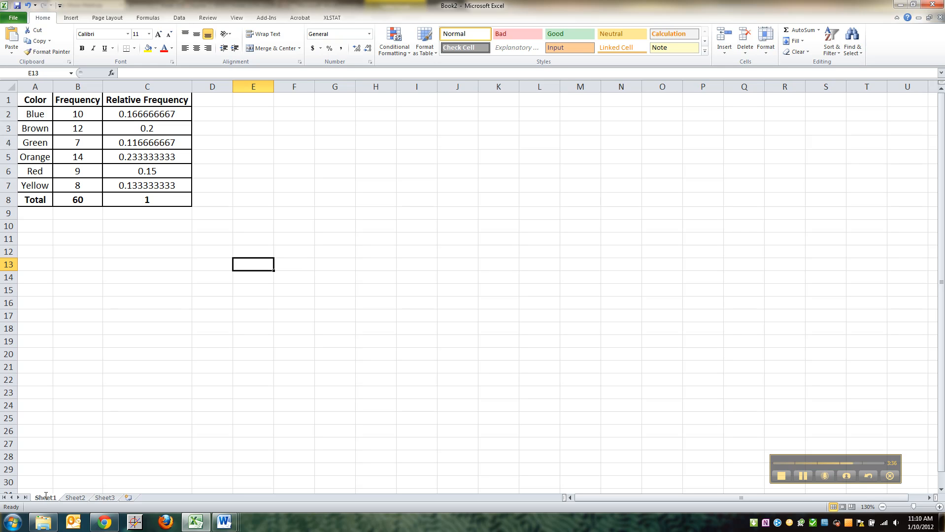
# - Rename the Sheet1 worksheet as M&M Data
pyautogui.doubleClick(45, 498)
pyautogui.write('M')
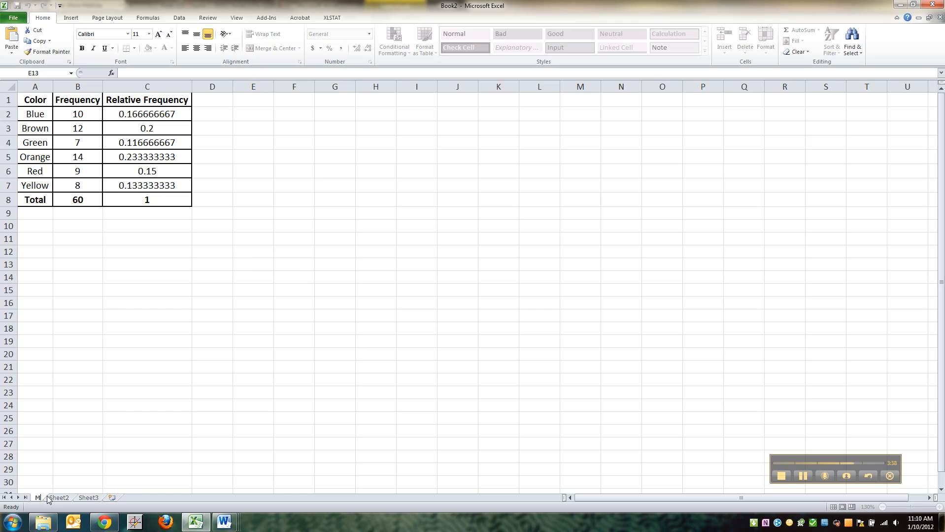
pyautogui.write('&M Data')
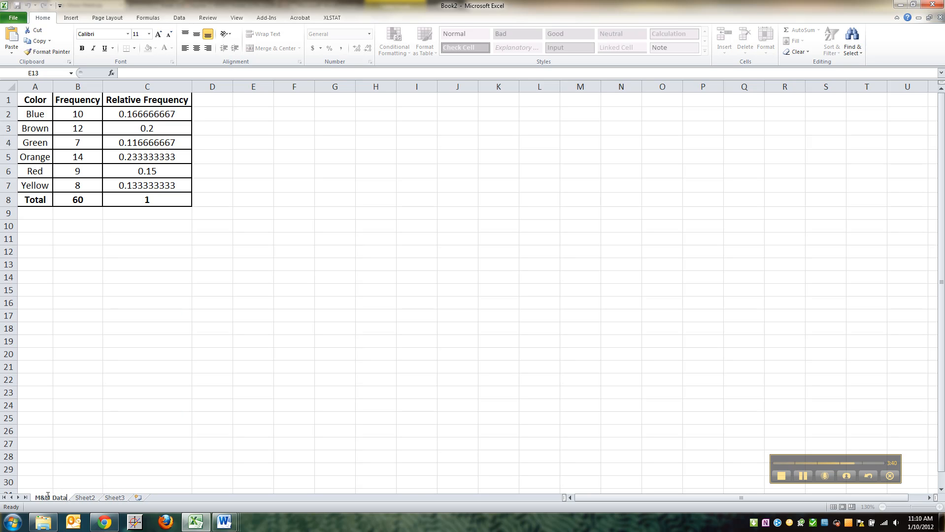
pyautogui.click(78, 485)
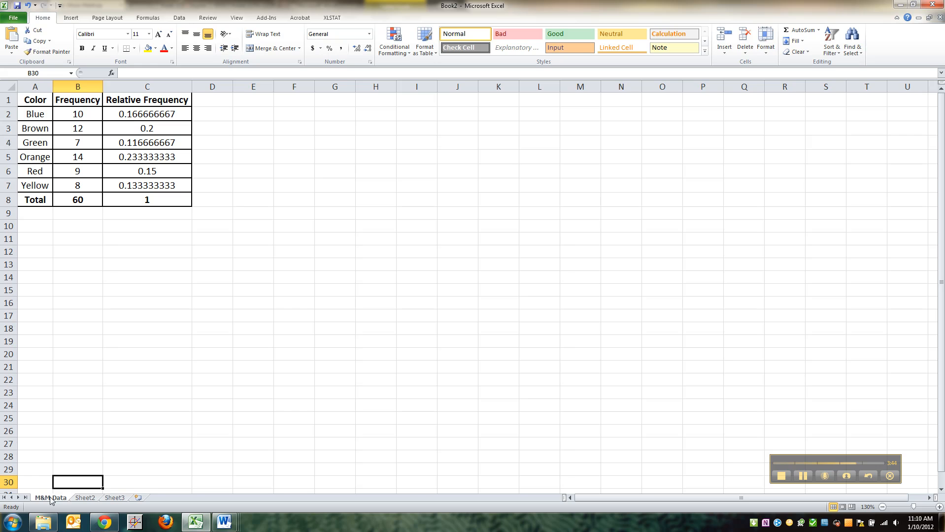
pyautogui.doubleClick(32, 498)
pyautogui.press('Return')
pyautogui.click(94, 444)
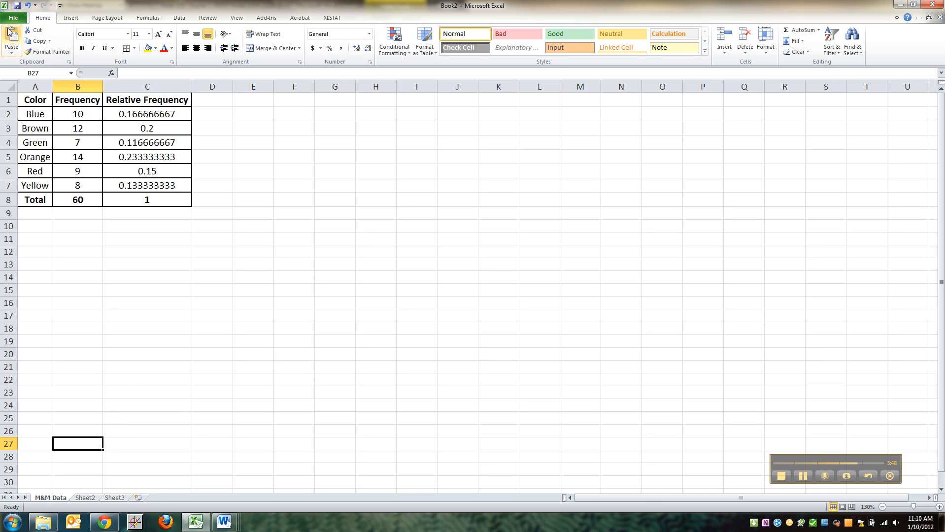
# - Save the workbook as an Excel Workbook in the 11FA-12WN Trad folder, named Ch2_Video_Excel_ followed by the author's surname
pyautogui.click(13, 19)
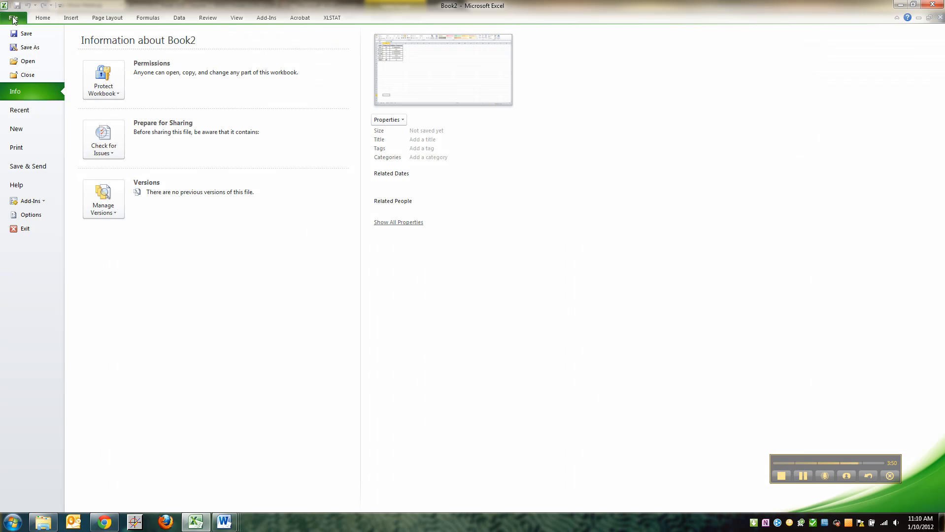
pyautogui.click(26, 48)
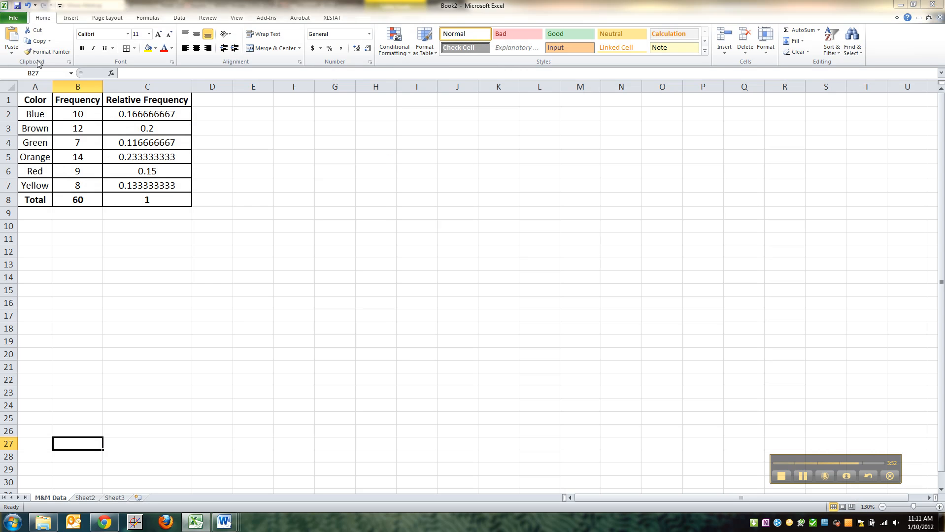
pyautogui.moveTo(85, 273); pyautogui.dragTo(75, 274)
pyautogui.write('CH2_Video_Excel_T')
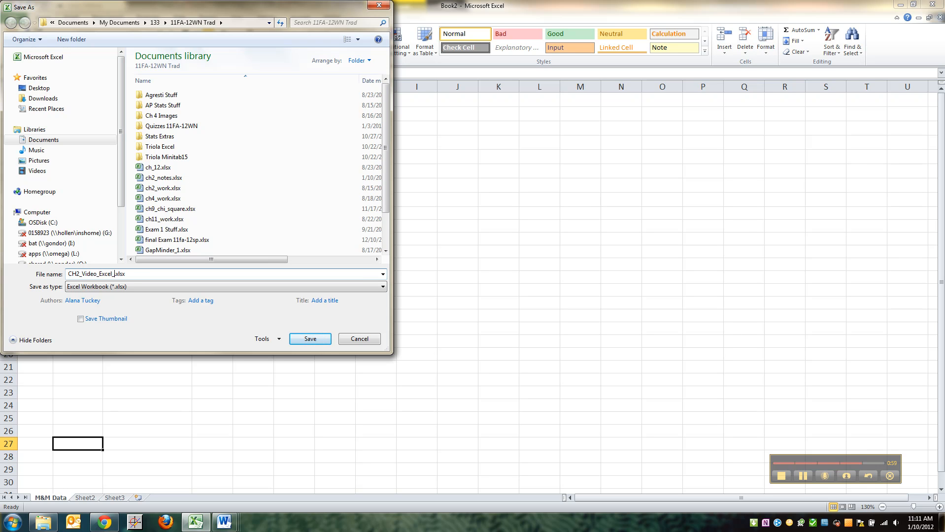
pyautogui.write('uckey')
pyautogui.write('h')
pyautogui.click(310, 339)
pyautogui.click(289, 247)
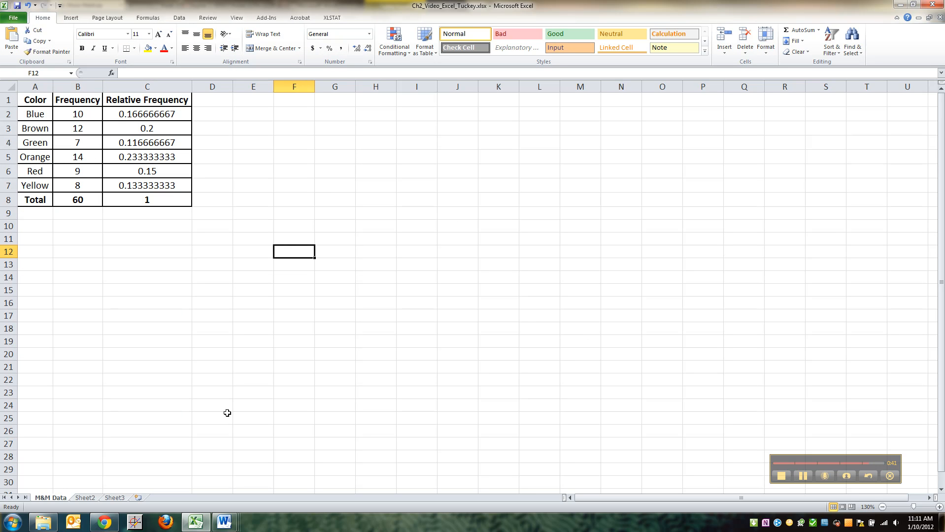
# - Examine the Total row of the color table, checking the SUM formula in C8 against the relative frequencies in C2:C7
pyautogui.click(161, 231)
pyautogui.click(150, 206)
pyautogui.click(133, 252)
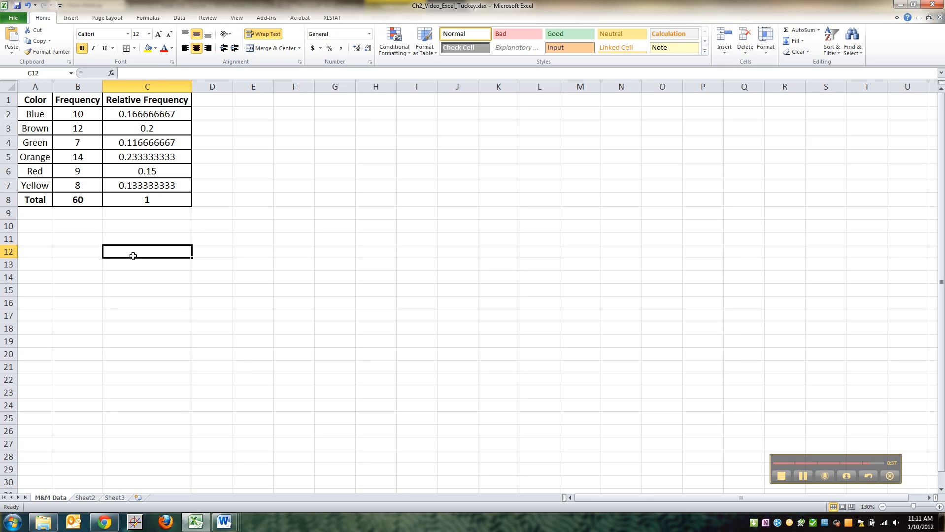
pyautogui.click(130, 197)
pyautogui.click(126, 217)
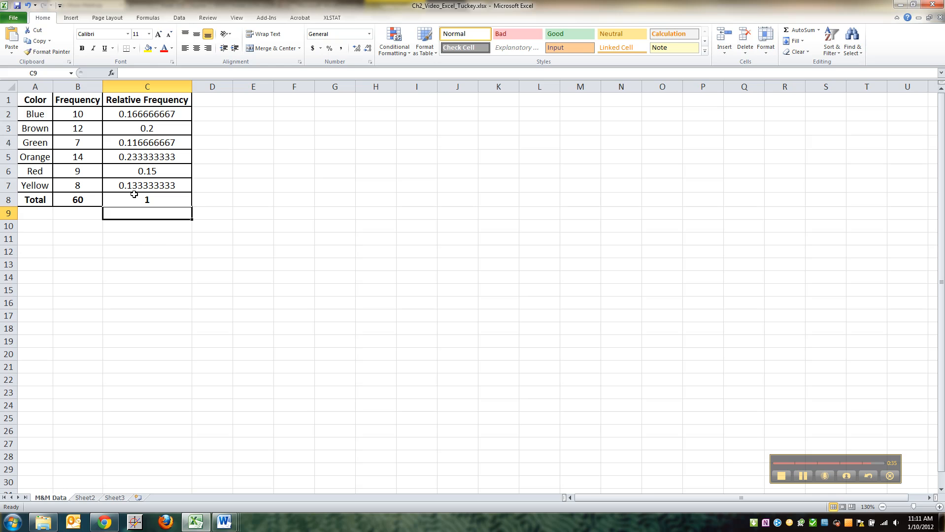
pyautogui.click(136, 200)
pyautogui.click(168, 241)
pyautogui.click(147, 200)
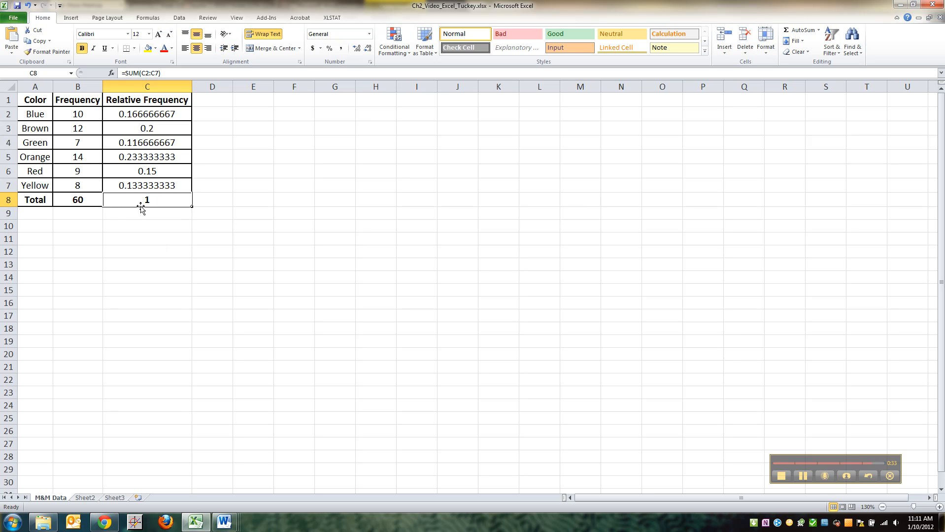
pyautogui.click(93, 203)
pyautogui.click(148, 227)
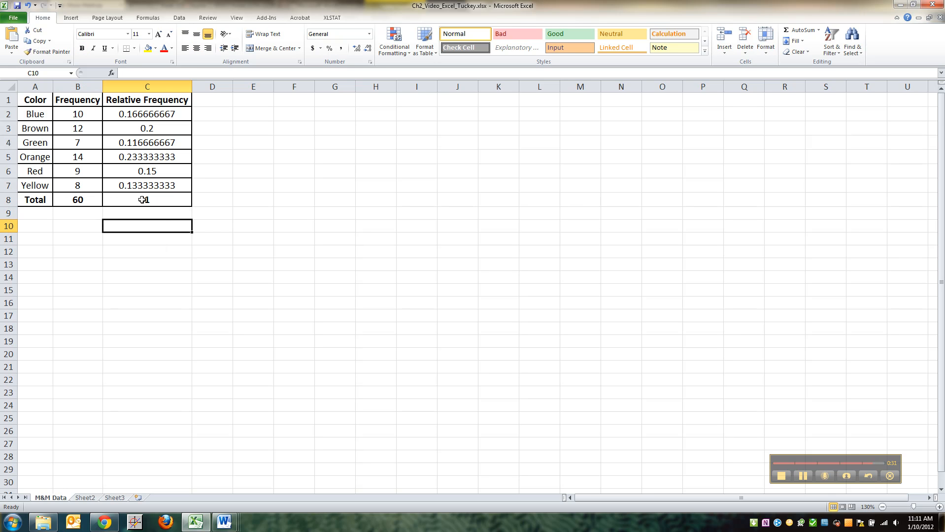
pyautogui.click(142, 200)
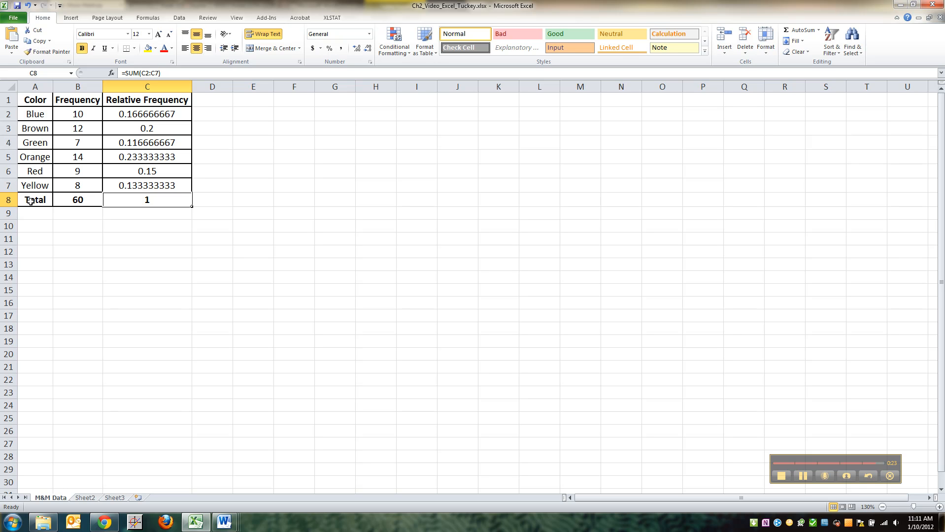
pyautogui.moveTo(93, 200); pyautogui.dragTo(117, 200)
pyautogui.click(118, 200)
pyautogui.moveTo(132, 117); pyautogui.dragTo(134, 187)
pyautogui.click(126, 201)
# - Switch to the chapter 2 notes in Word and place the cursor in the Brown row's empty Relative Frequency cell
pyautogui.click(899, 5)
pyautogui.click(686, 344)
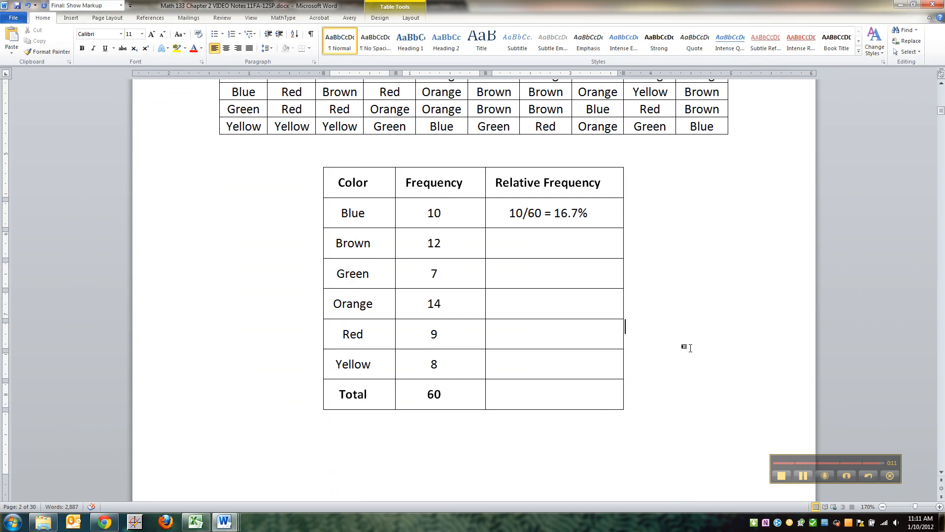
pyautogui.scroll(-2, 692, 349)
pyautogui.scroll(2, 722, 373)
pyautogui.click(548, 243)
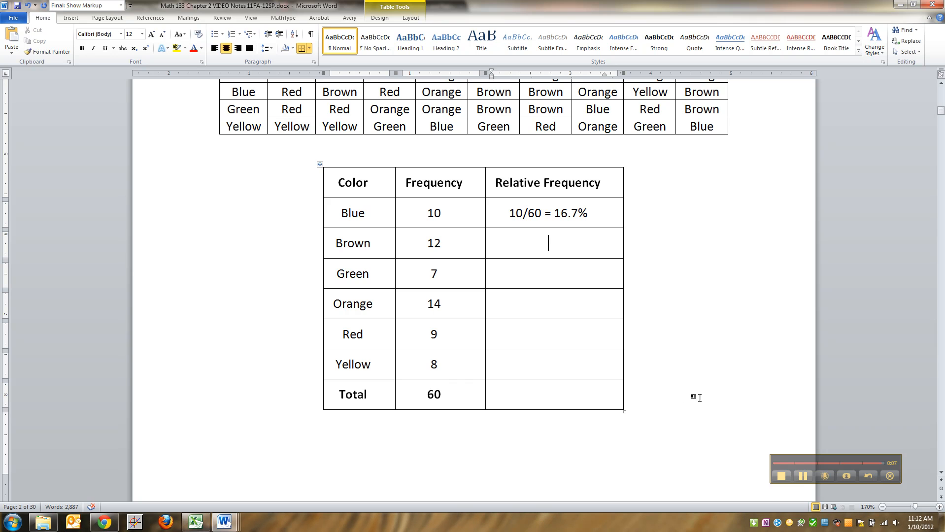